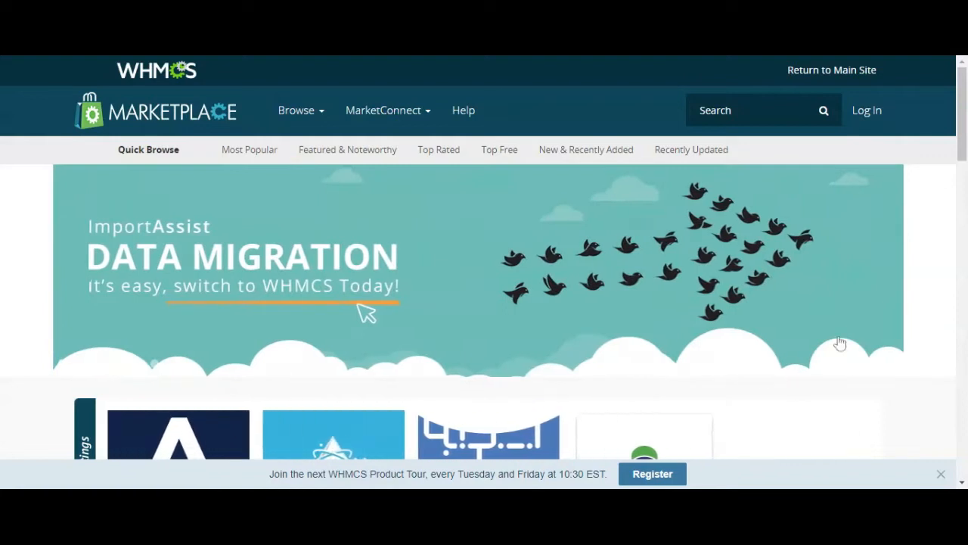
Step: Search the WHMCS Marketplace for "smsalert" and download the free SMS Alert plugin from its listing
left_click(941, 473)
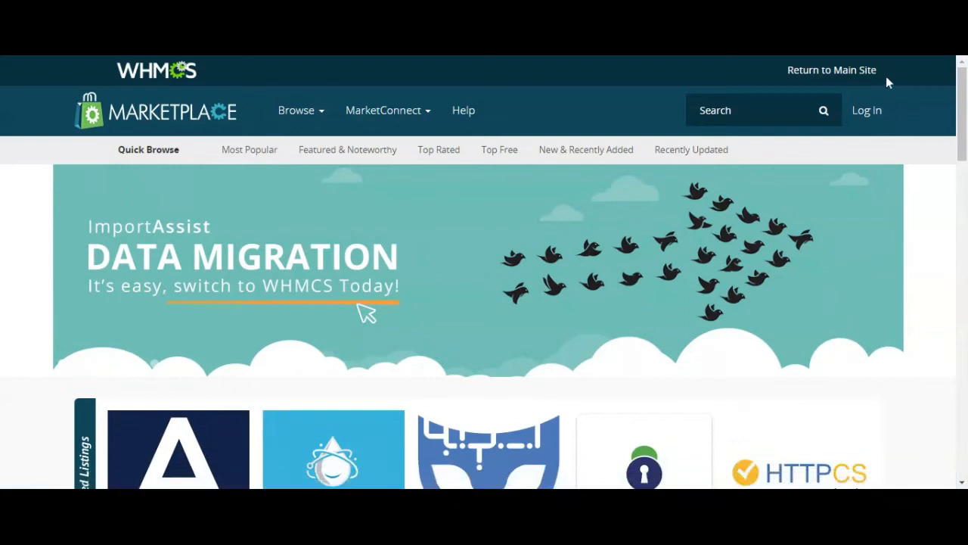
type("smsalerty")
key("Return")
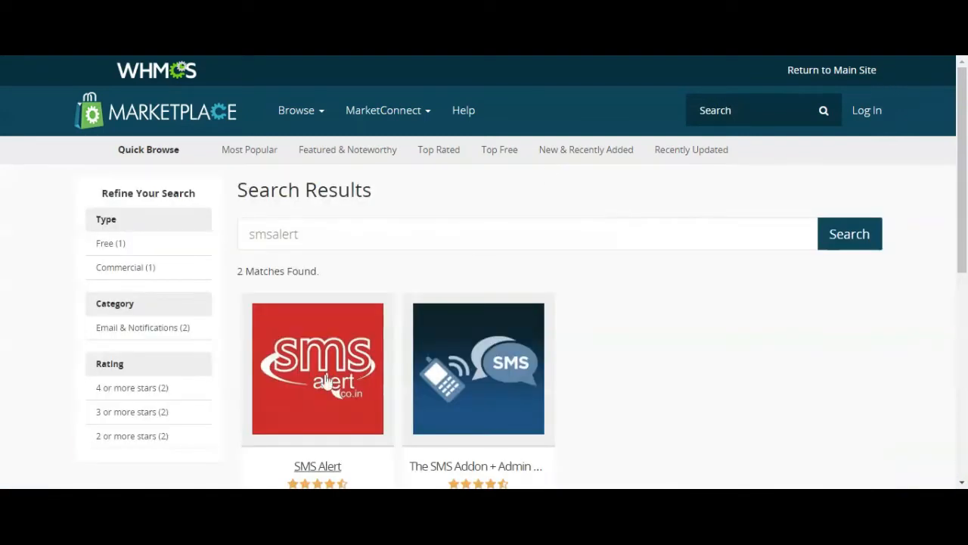
left_click(323, 386)
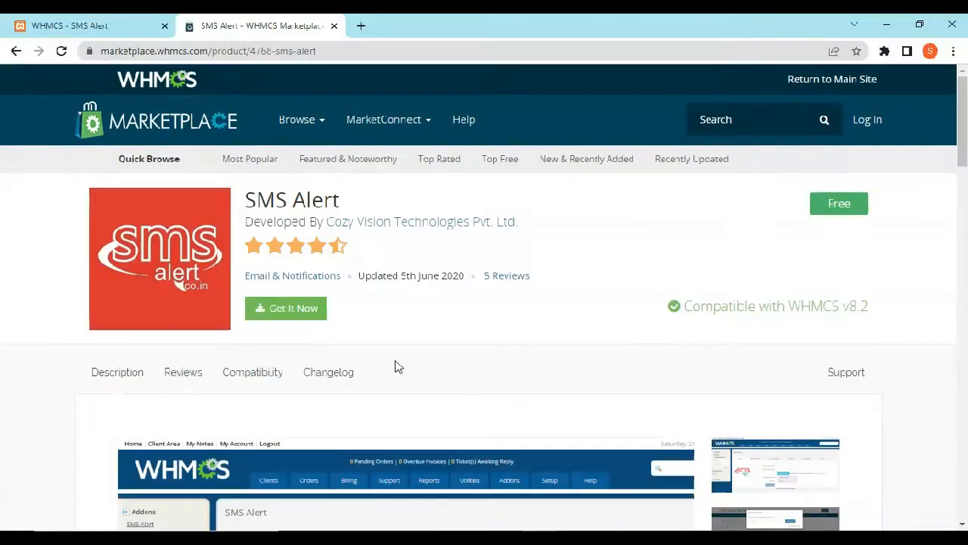
left_click(303, 315)
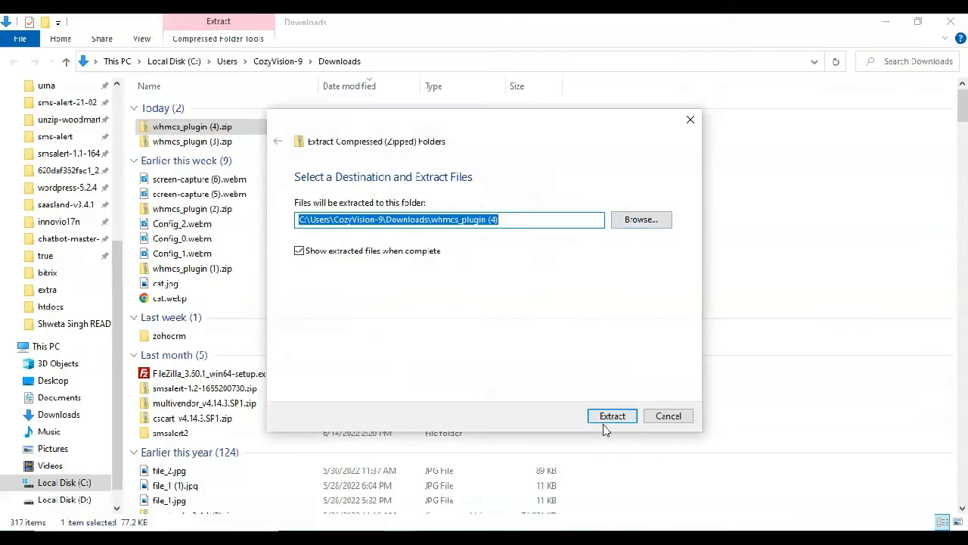
Step: Copy the smsalert folder from the extracted whmcs_plugin (4) folder and paste it into the WHMCS installation under xampp on drive C
left_click(609, 414)
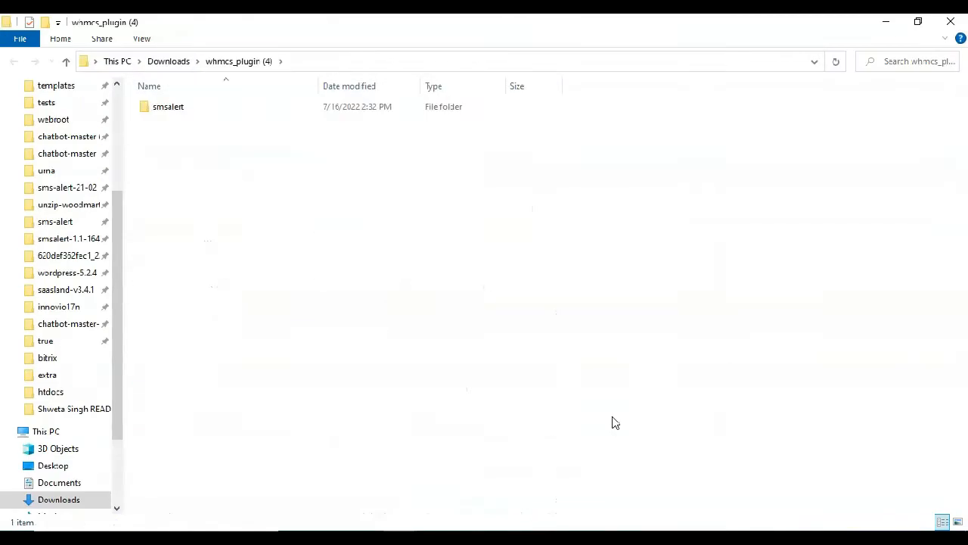
left_click(188, 110)
right_click(188, 110)
left_click(225, 325)
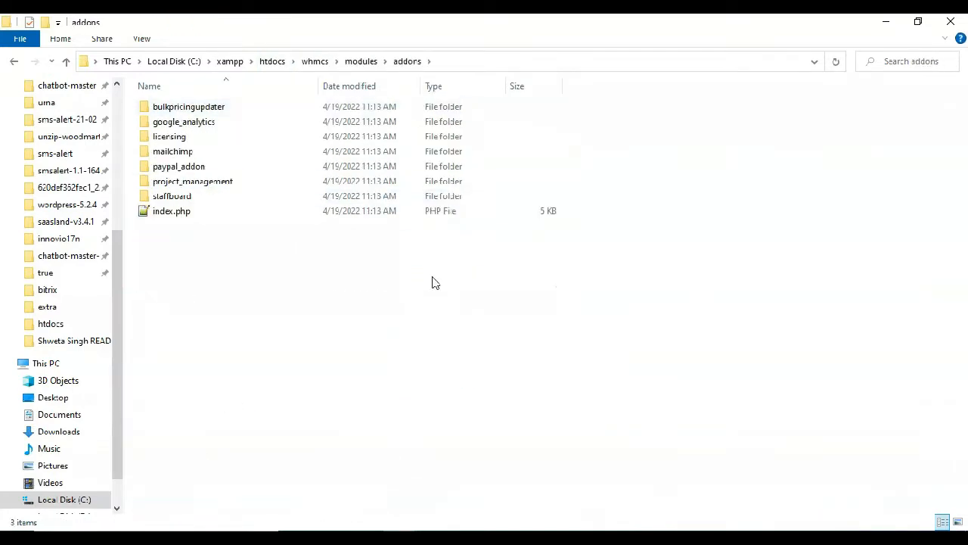
right_click(435, 282)
left_click(464, 373)
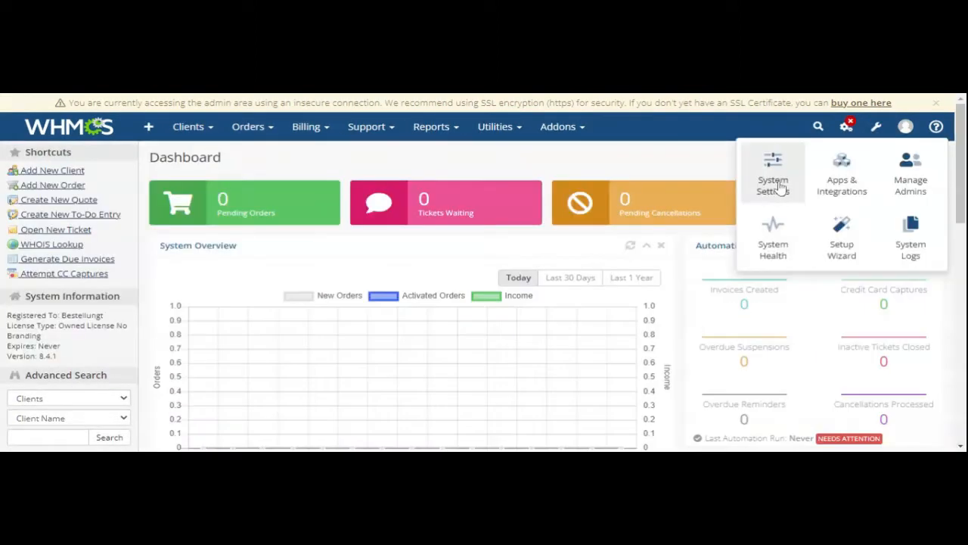
Step: Go to the addon modules in the WHMCS system settings and activate the SMS Alert module
left_click(779, 187)
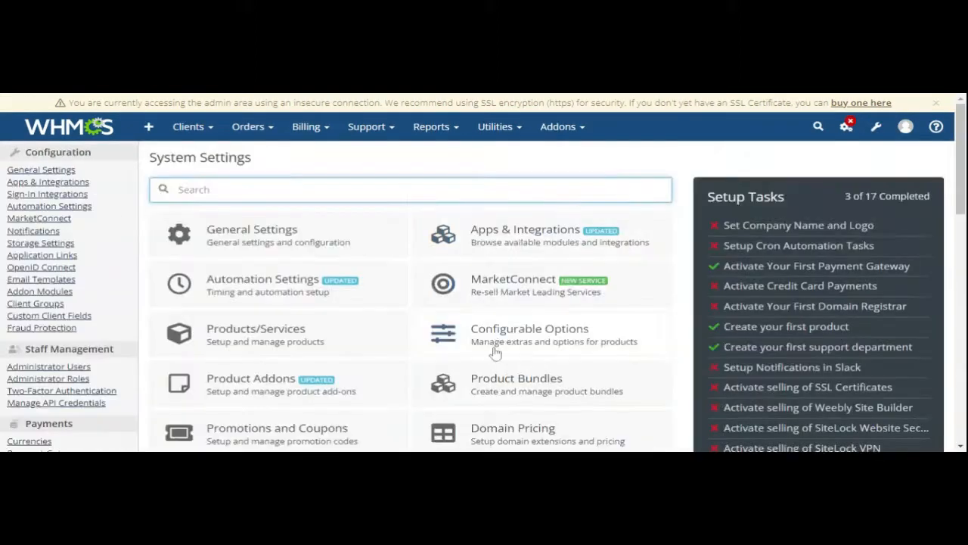
scroll(514, 303, "down", 3)
left_click(534, 297)
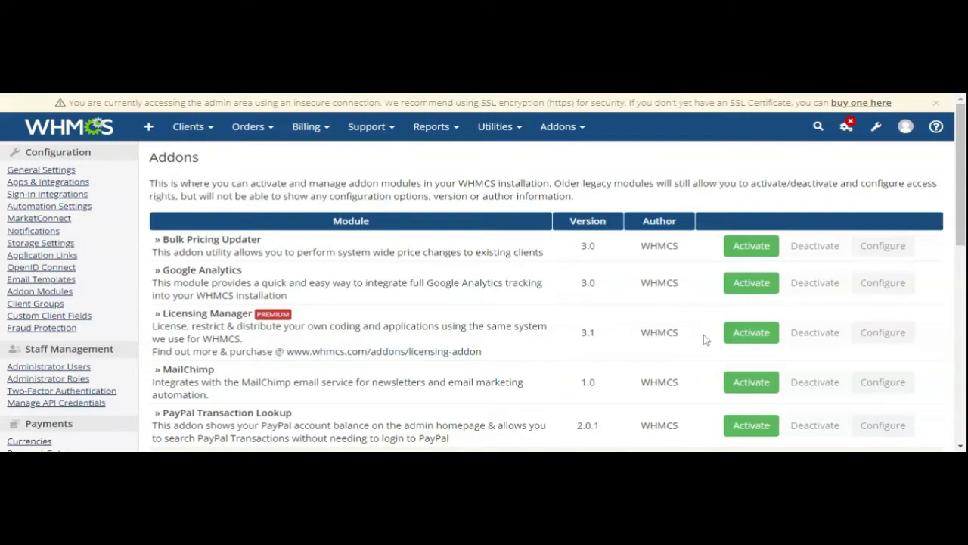
scroll(702, 339, "down", 5)
scroll(696, 338, "down", 1)
left_click(750, 265)
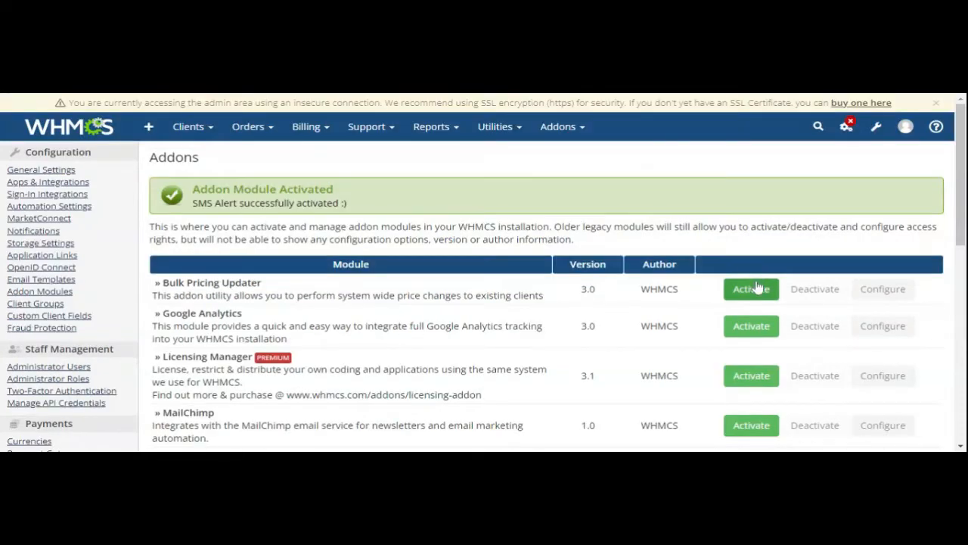
Step: Configure the SMS Alert module's access control to permit the Full Administrator role and save the changes
scroll(759, 286, "down", 4)
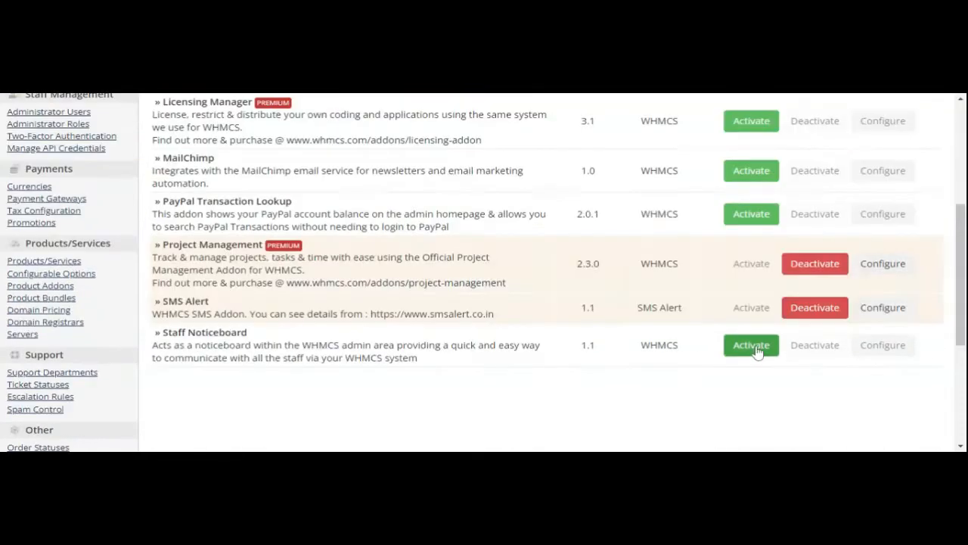
left_click(887, 313)
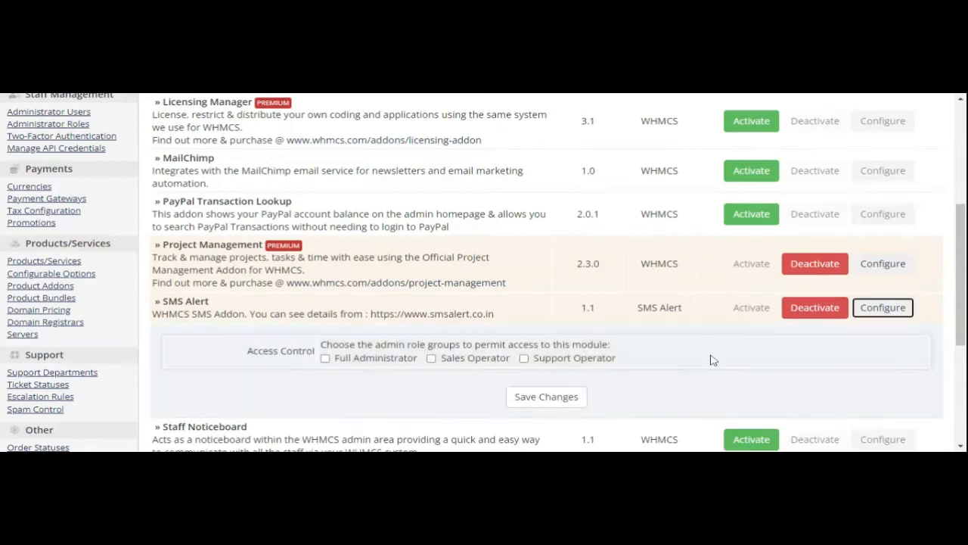
scroll(713, 359, "down", 1)
left_click(325, 294)
left_click(539, 339)
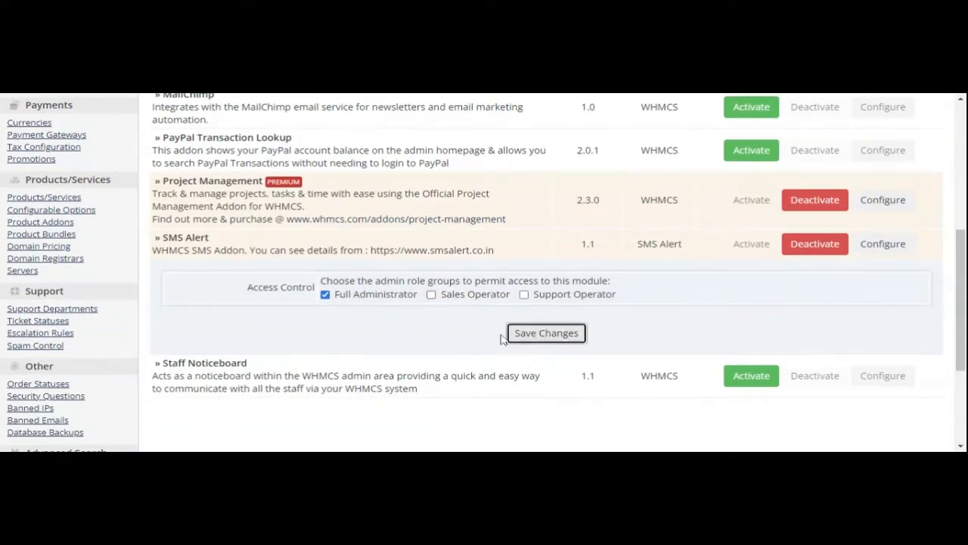
scroll(706, 307, "up", 6)
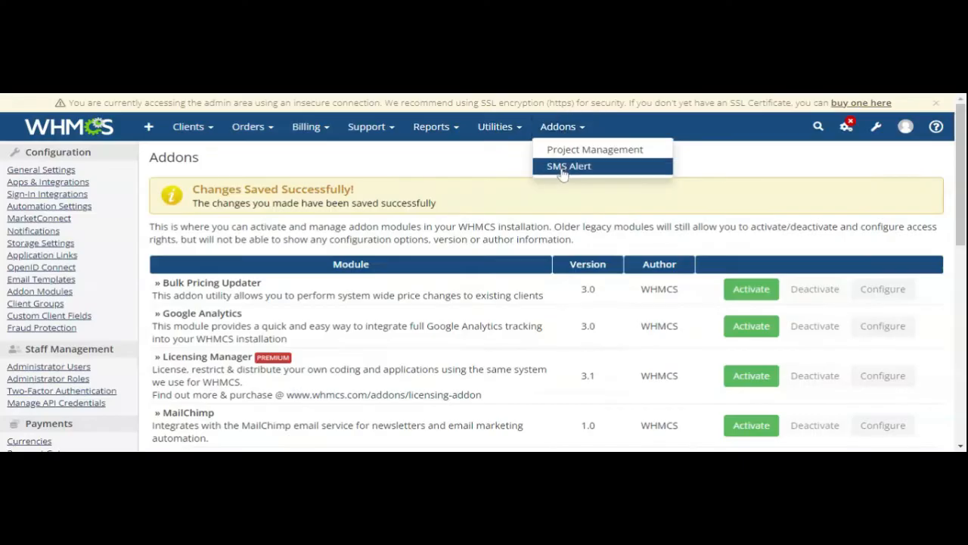
Step: Open the SMS Alert addon, enter the SMS Alert username and password, and verify the account
left_click(562, 173)
left_click(562, 246)
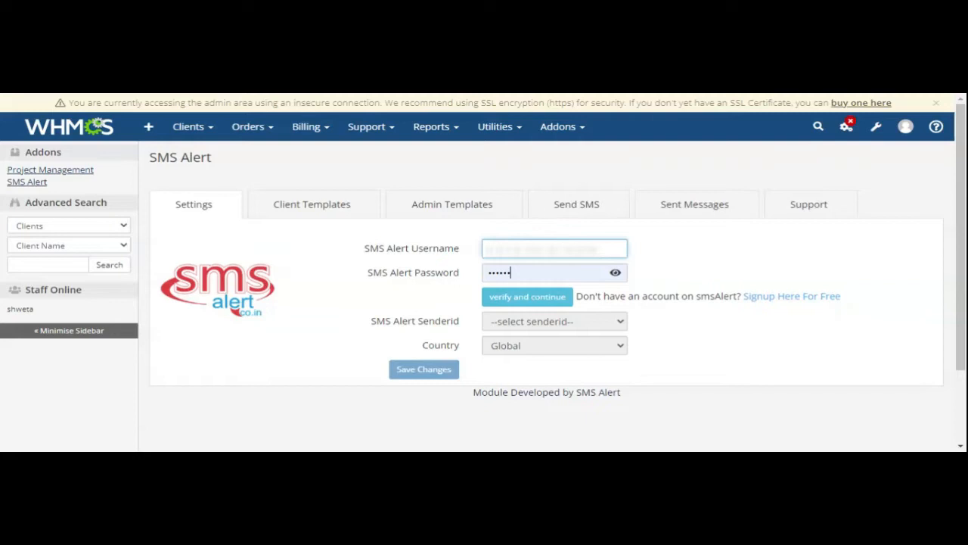
type("••")
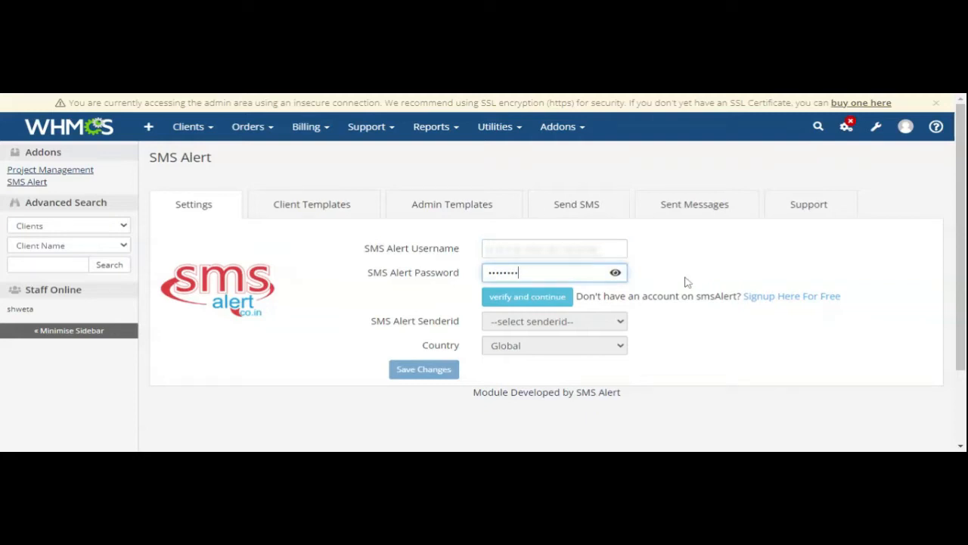
left_click(696, 346)
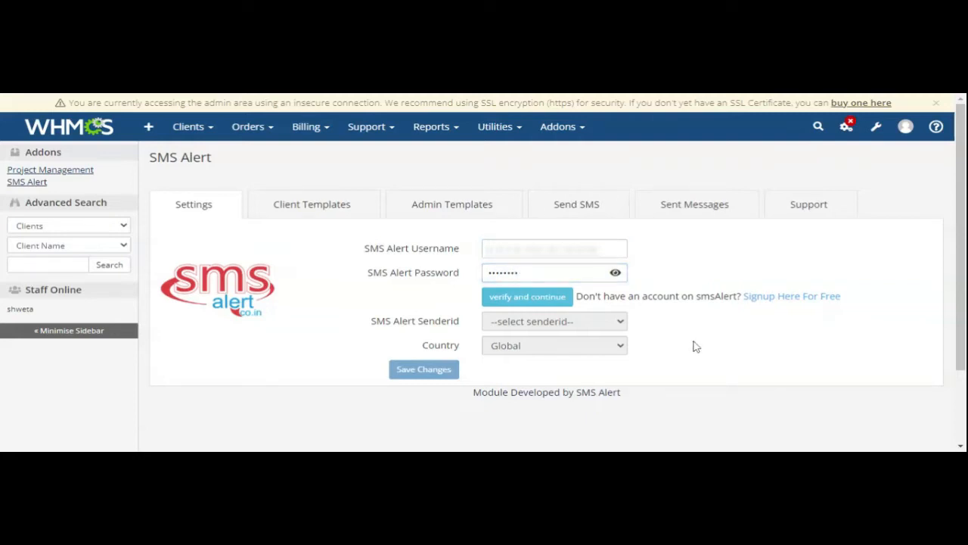
left_click(528, 304)
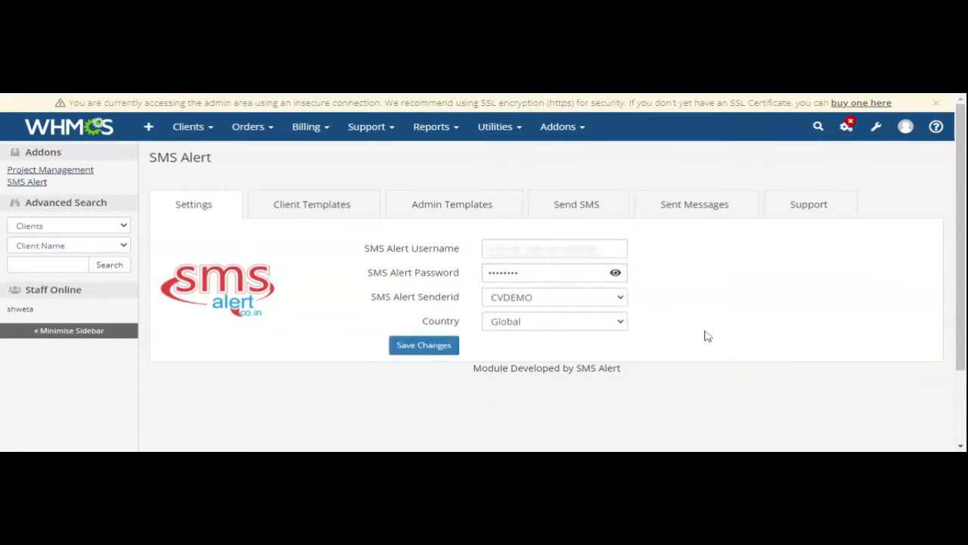
Step: Keep Global as the country and save the SMS Alert account settings
left_click(620, 322)
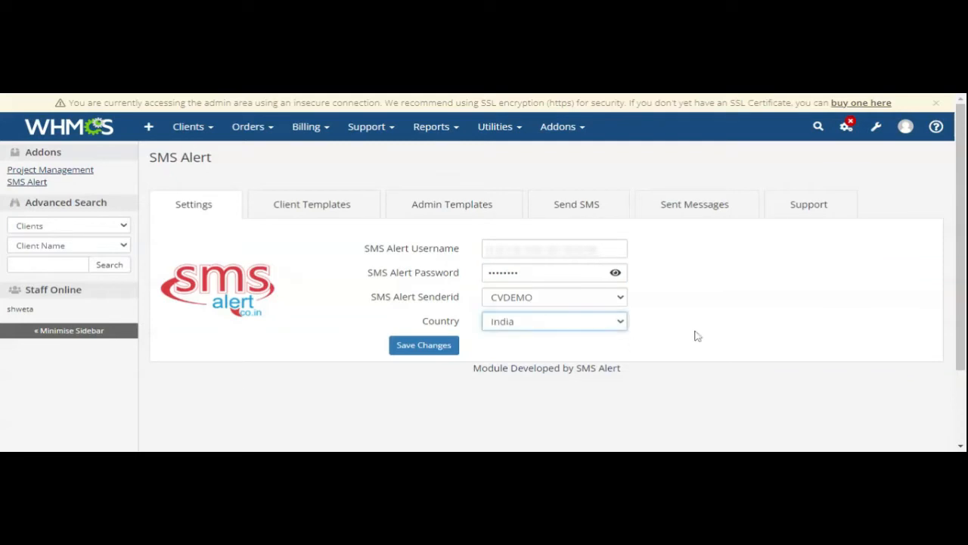
left_click(695, 333)
left_click(435, 346)
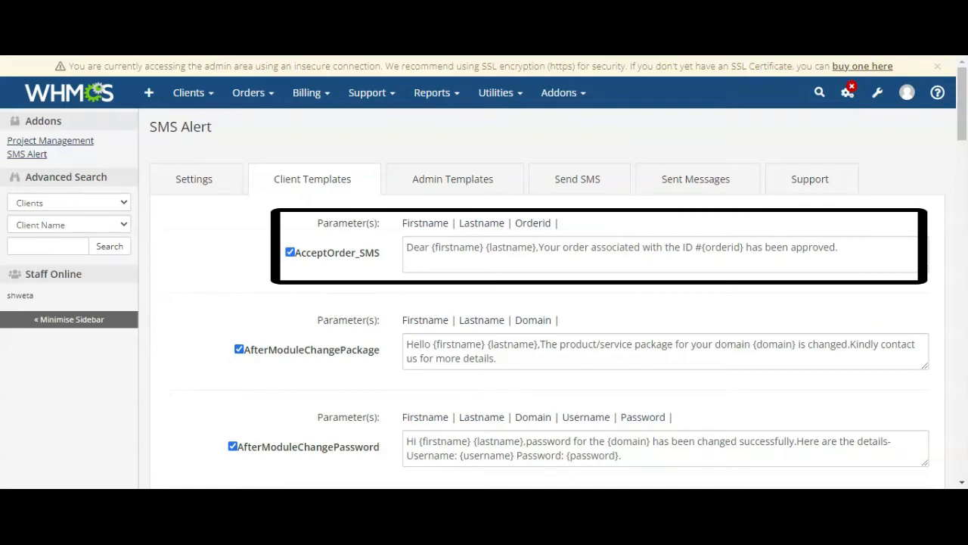
Step: Add a second line reading "Thanks." to the AcceptOrder_SMS client template and save the client templates
scroll(319, 314, "down", 1)
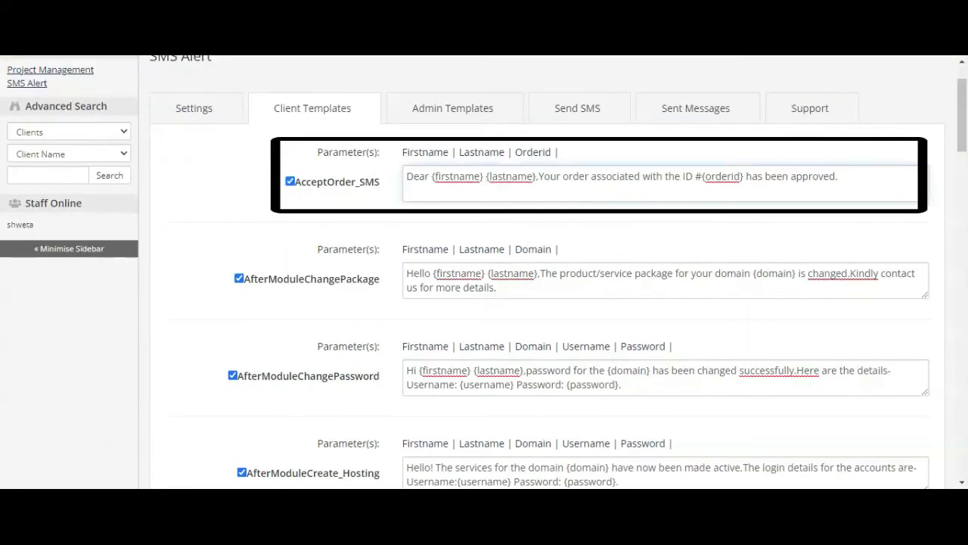
type("Thanks")
key("Return")
scroll(639, 344, "down", 5)
scroll(639, 349, "down", 20)
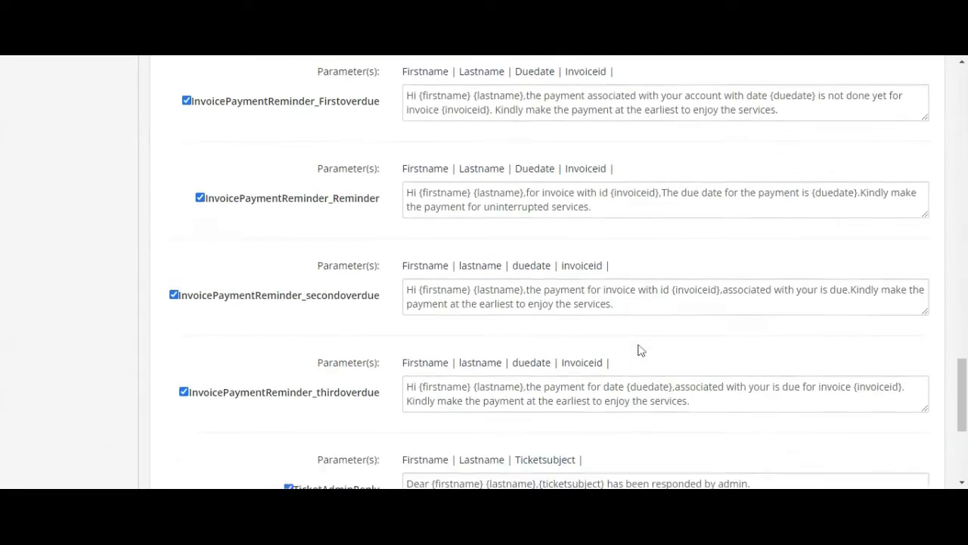
scroll(639, 349, "down", 4)
left_click(548, 399)
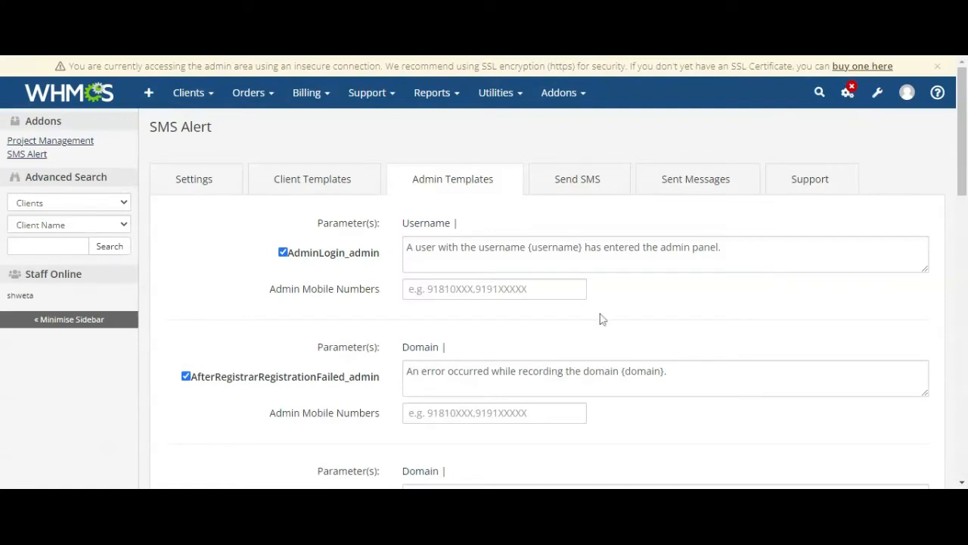
Step: Enter the admin's mobile number for the AdminLogin_admin template and save the admin templates
scroll(602, 319, "down", 1)
left_click(494, 218)
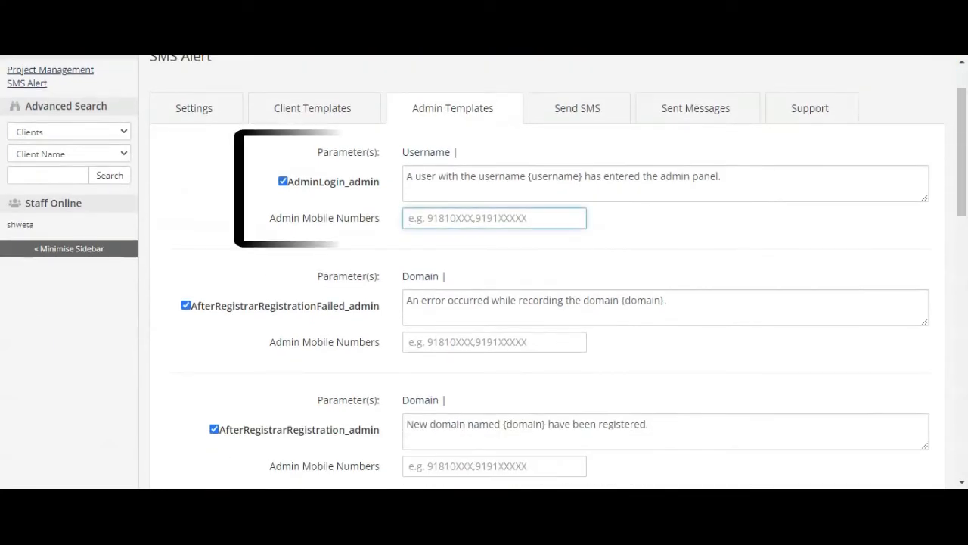
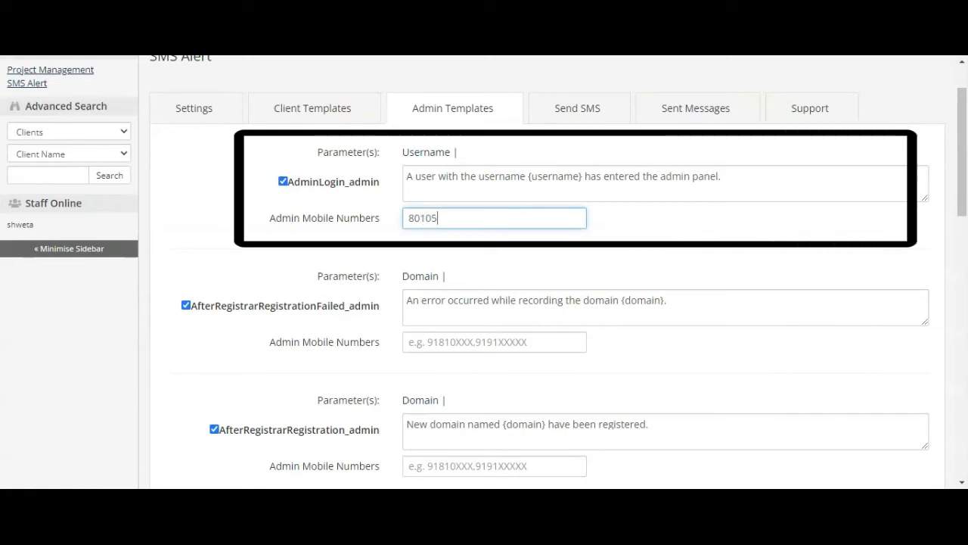
left_click(723, 178)
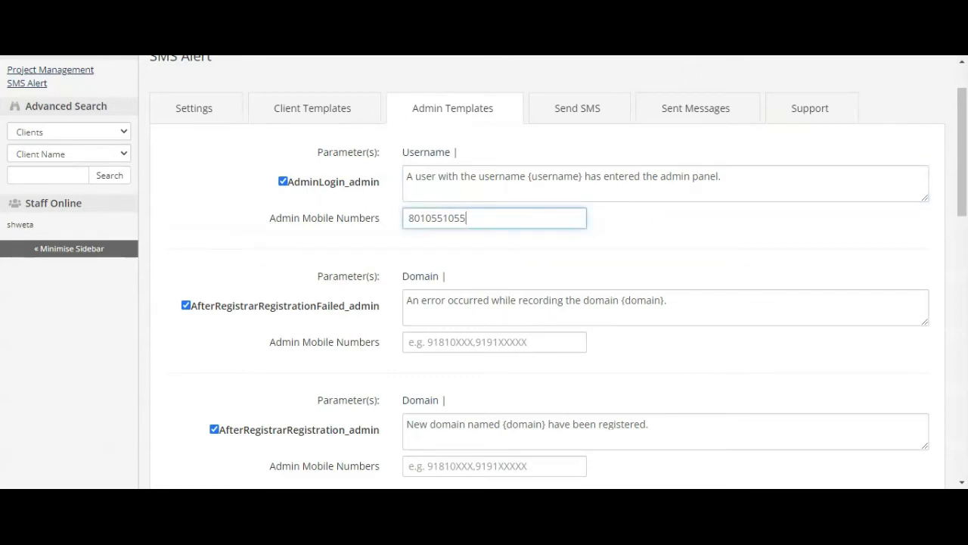
left_click(721, 178)
scroll(676, 242, "down", 5)
scroll(675, 242, "down", 8)
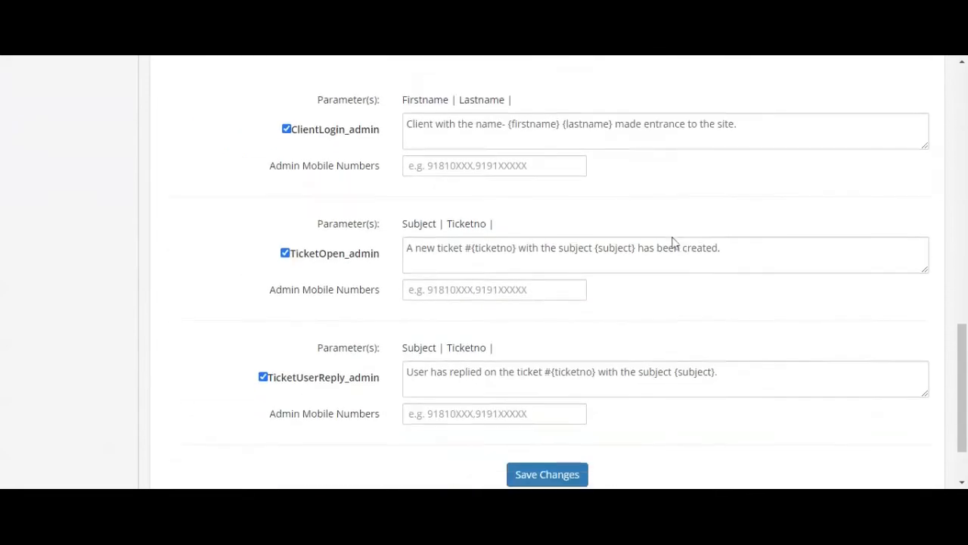
left_click(550, 399)
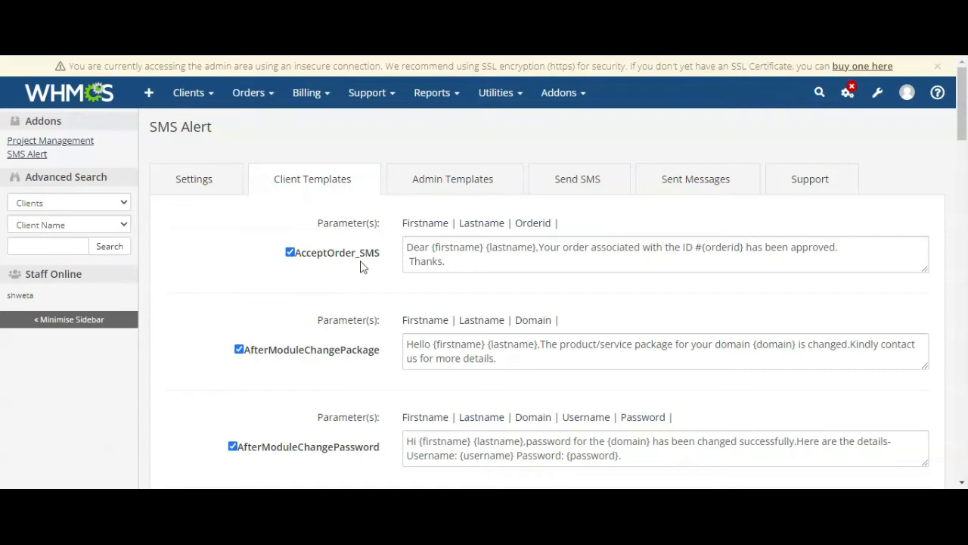
Step: Examine the client templates down to ClientAreaRegister_clientarea, checking its enabling option, parameters and OTP message text
scroll(364, 267, "down", 1)
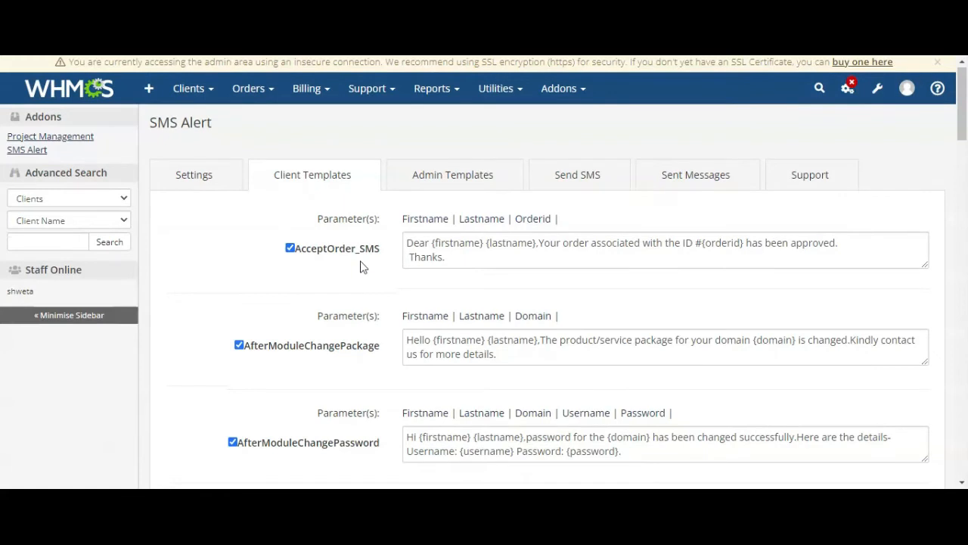
scroll(363, 267, "down", 1)
scroll(360, 267, "down", 1)
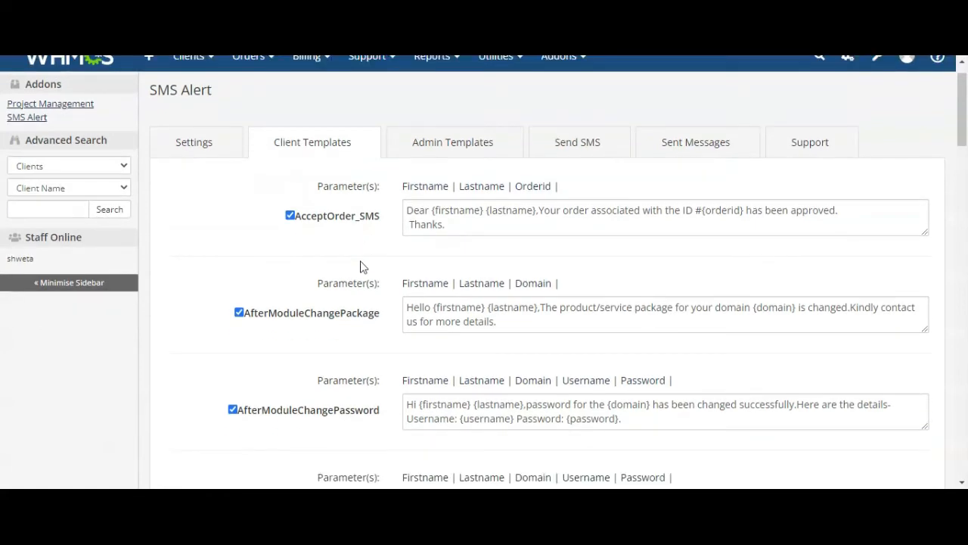
scroll(360, 267, "down", 6)
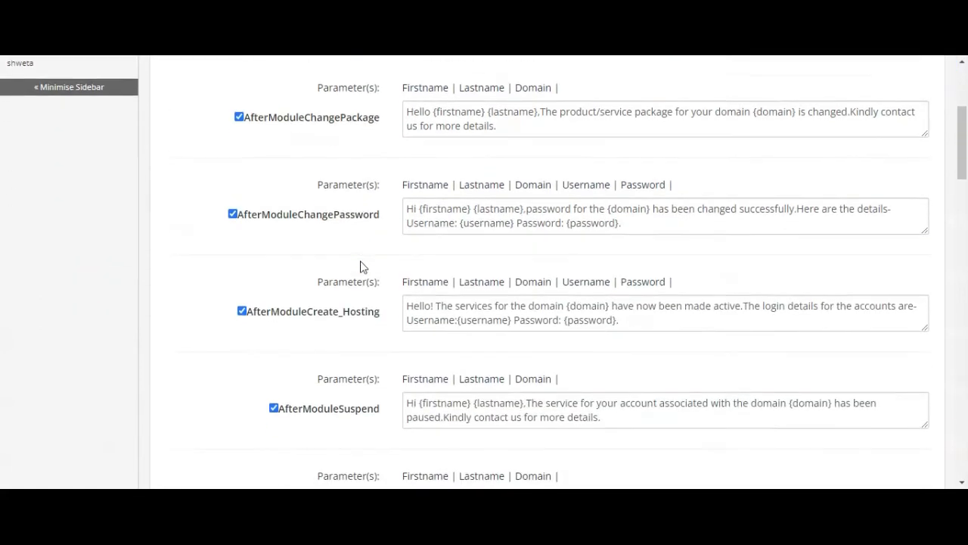
scroll(360, 267, "down", 4)
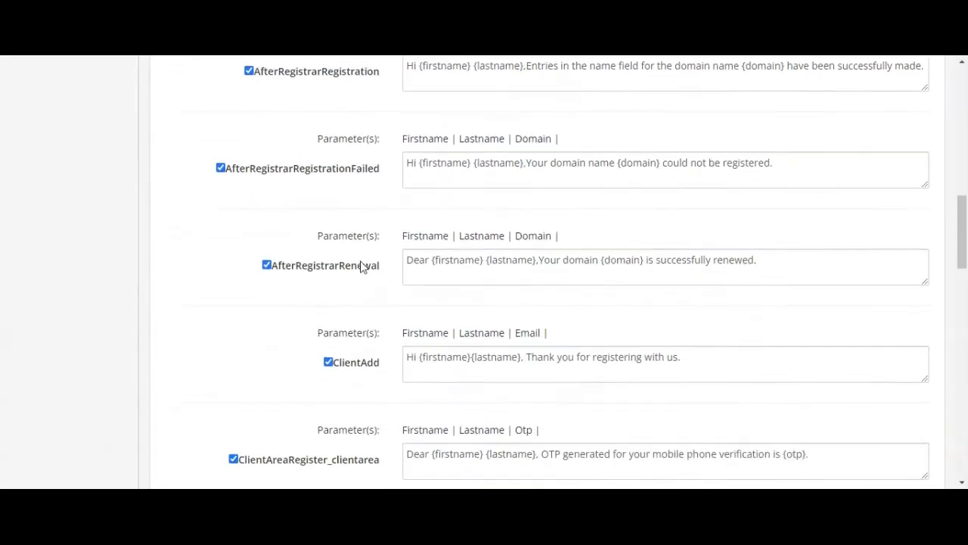
left_click(683, 367)
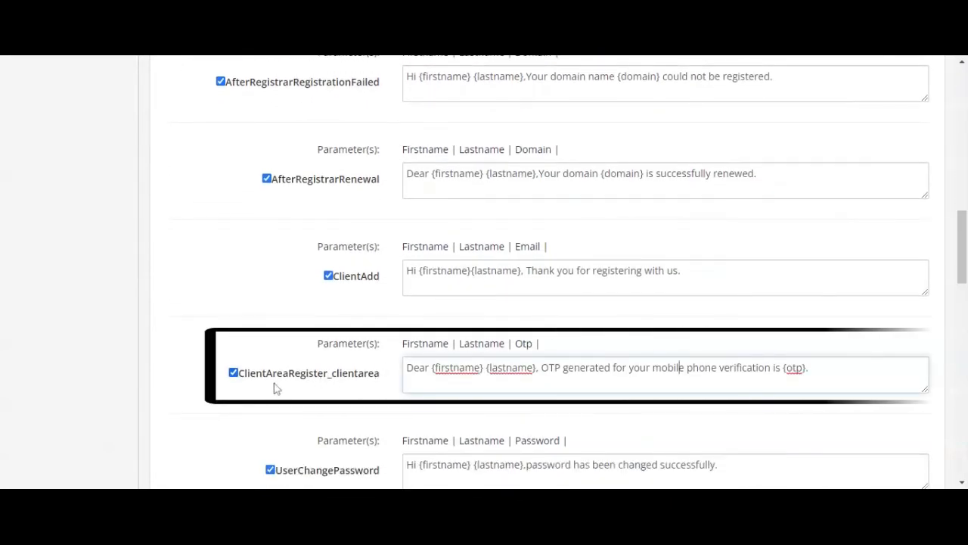
left_click(233, 376)
left_click(234, 376)
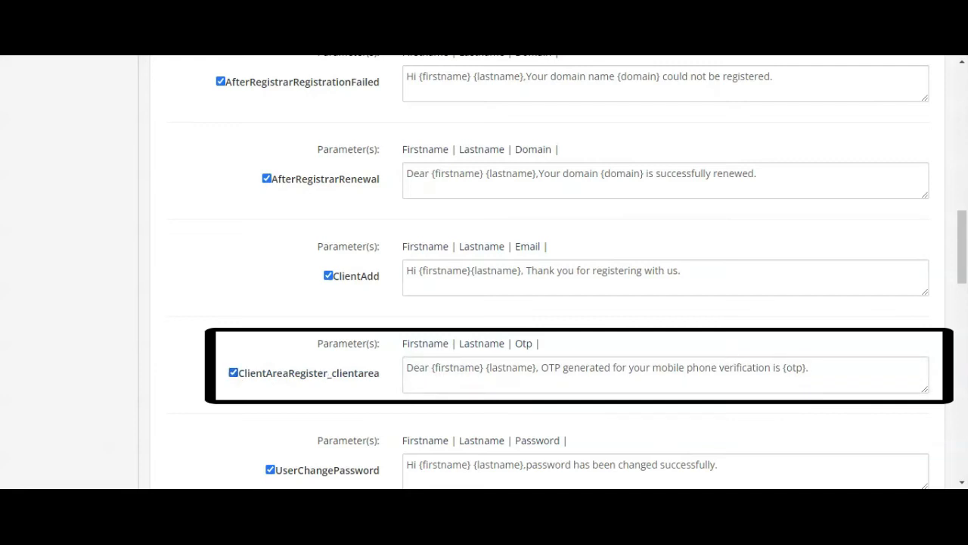
left_click_drag(217, 354, 380, 374)
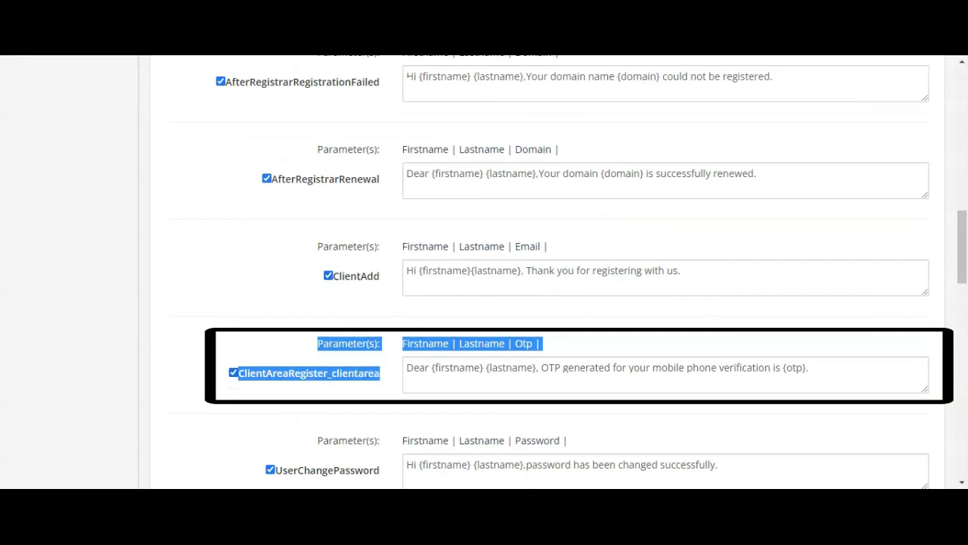
left_click(809, 368)
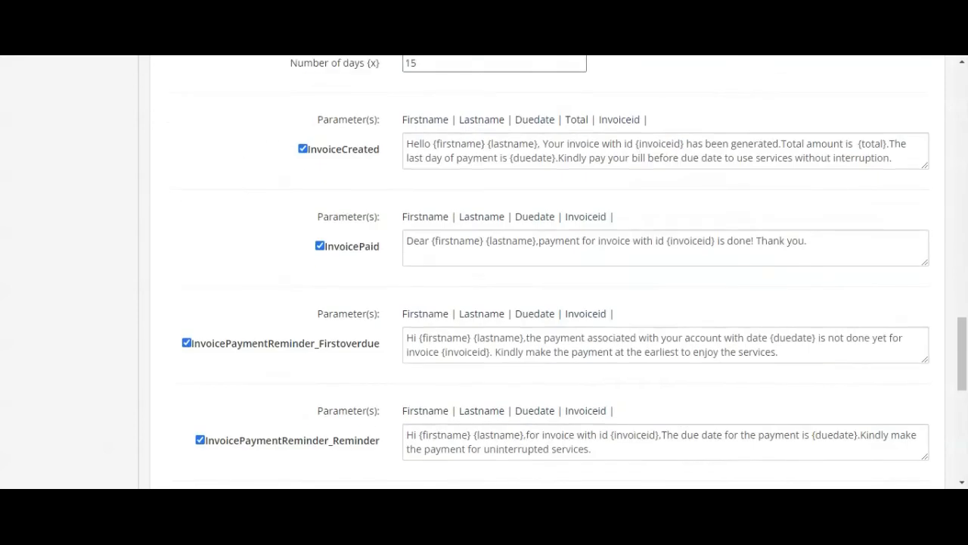
Step: Save the client templates with the ClientAreaRegister_clientarea OTP template enabled
scroll(739, 380, "down", 7)
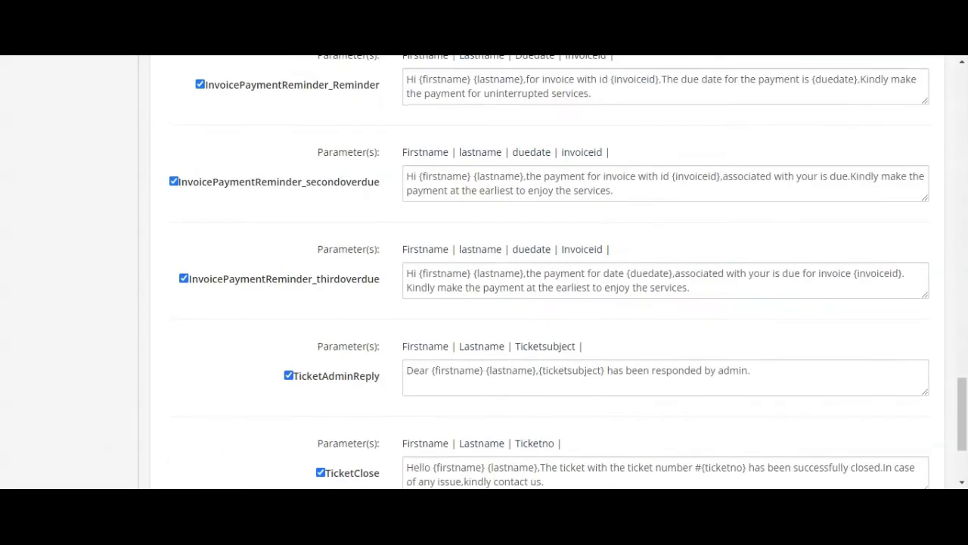
left_click(554, 394)
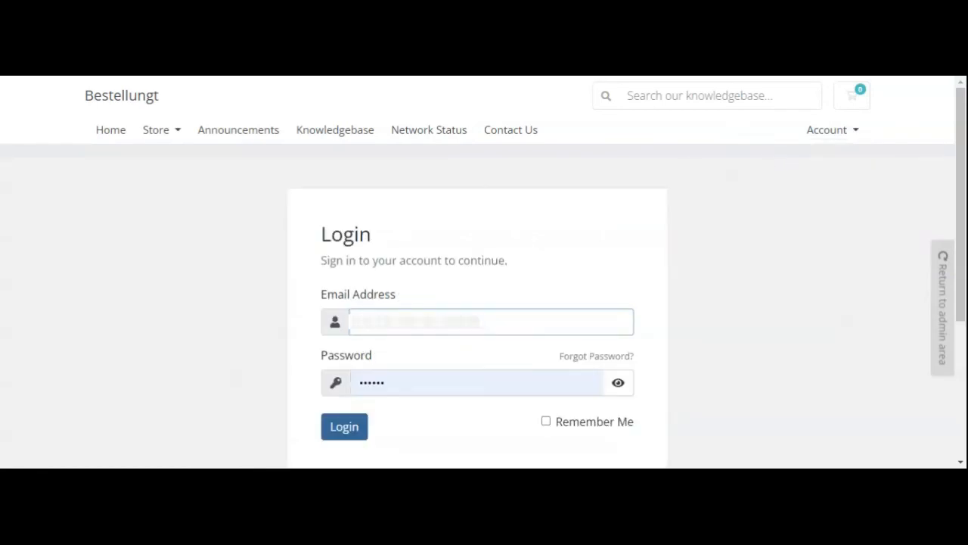
Step: Re-enter the account password on the client area's login page and log in as the client
left_click_drag(389, 383, 350, 390)
type("••••••")
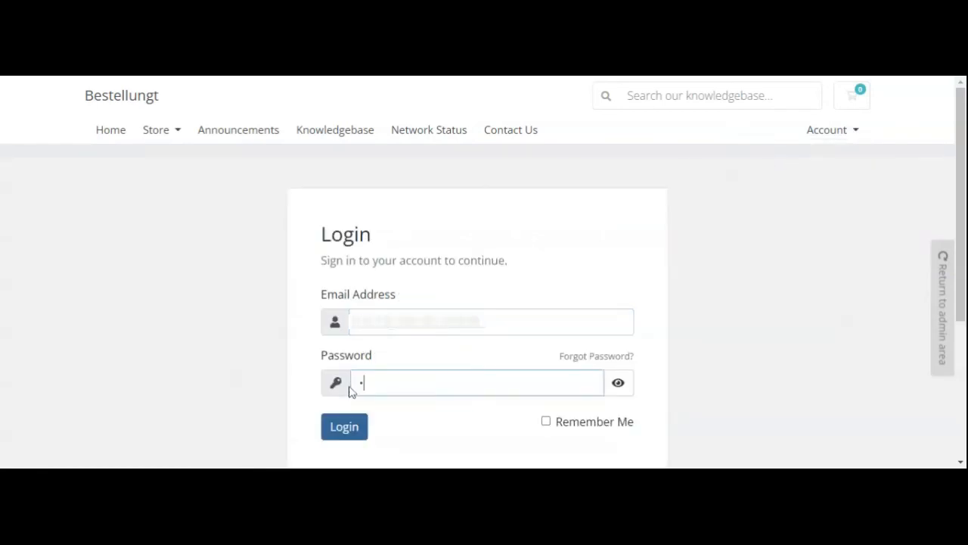
left_click(341, 397)
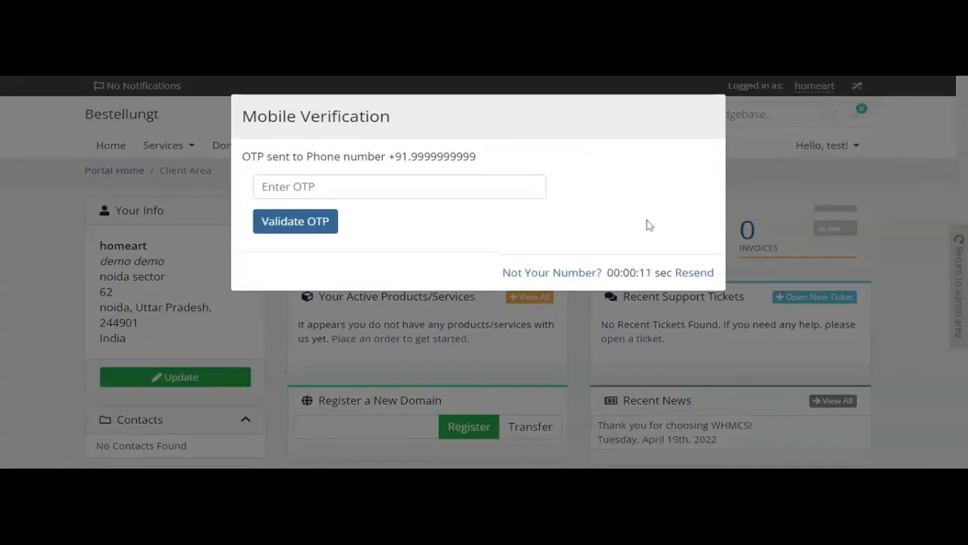
Step: Enter the received OTP in the Mobile Verification dialog, validate it and close the confirmation
left_click(400, 186)
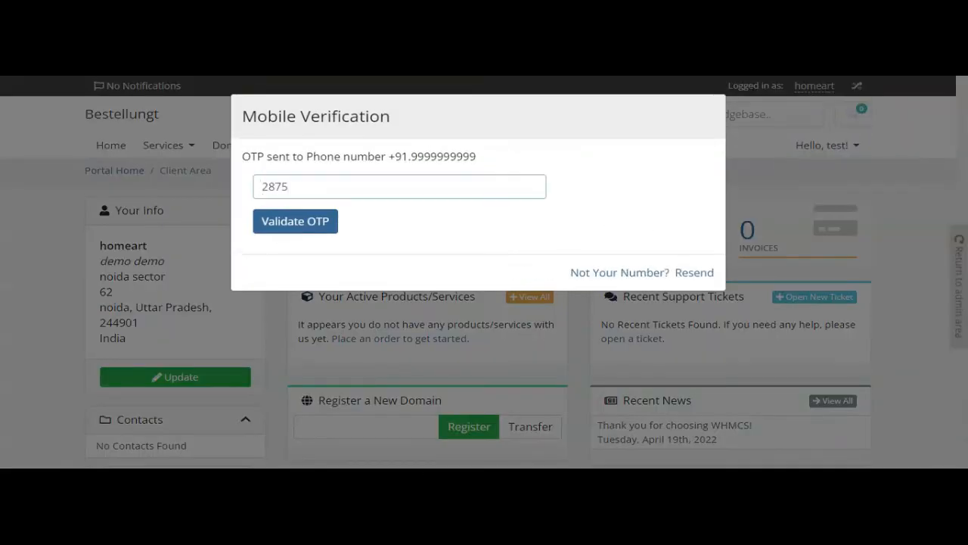
left_click(318, 222)
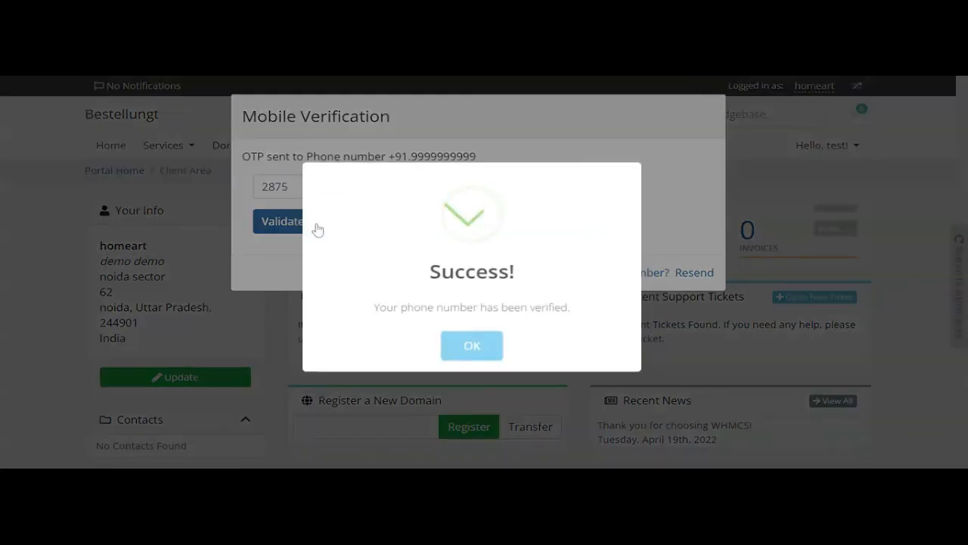
left_click(469, 348)
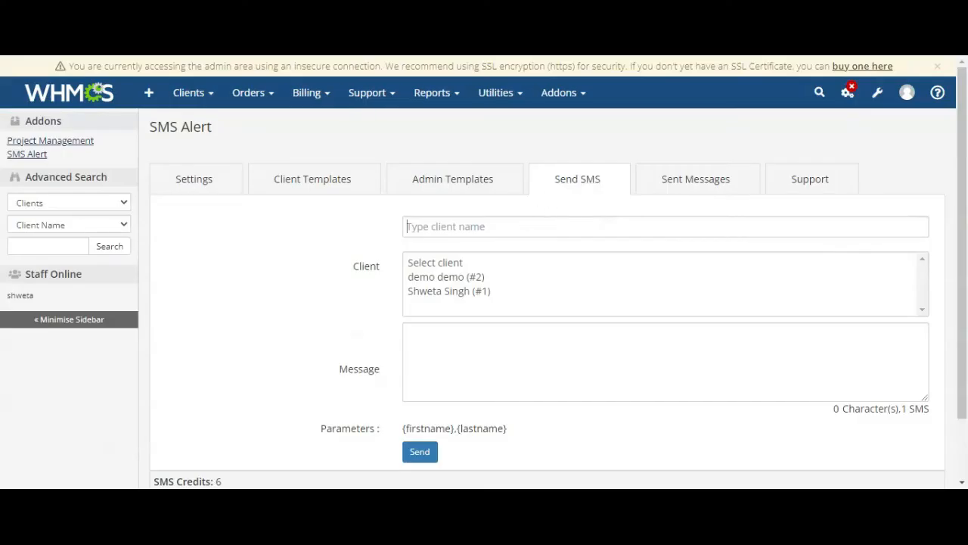
Step: Filter the Send SMS client list by "dem" and select the demo client as the recipient
left_click(407, 227)
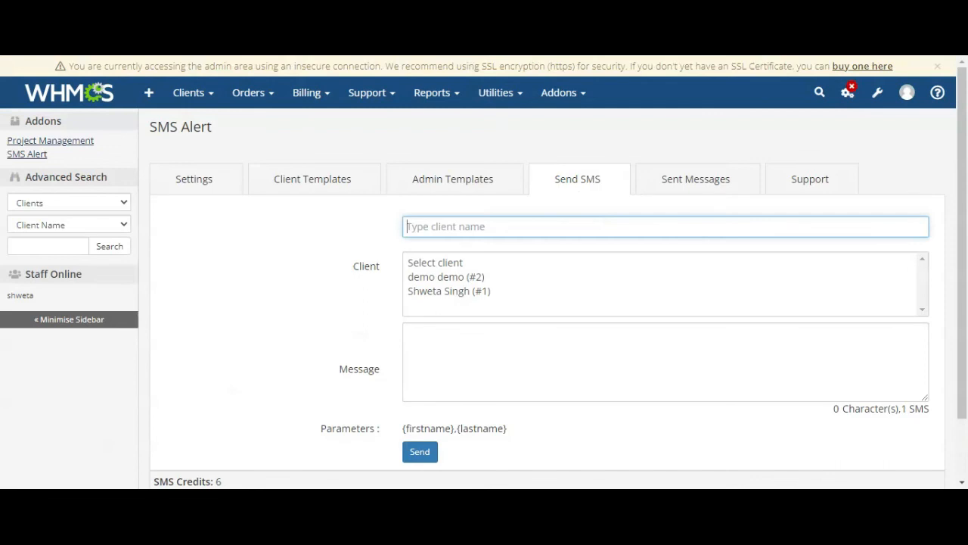
type("dem")
left_click(465, 263)
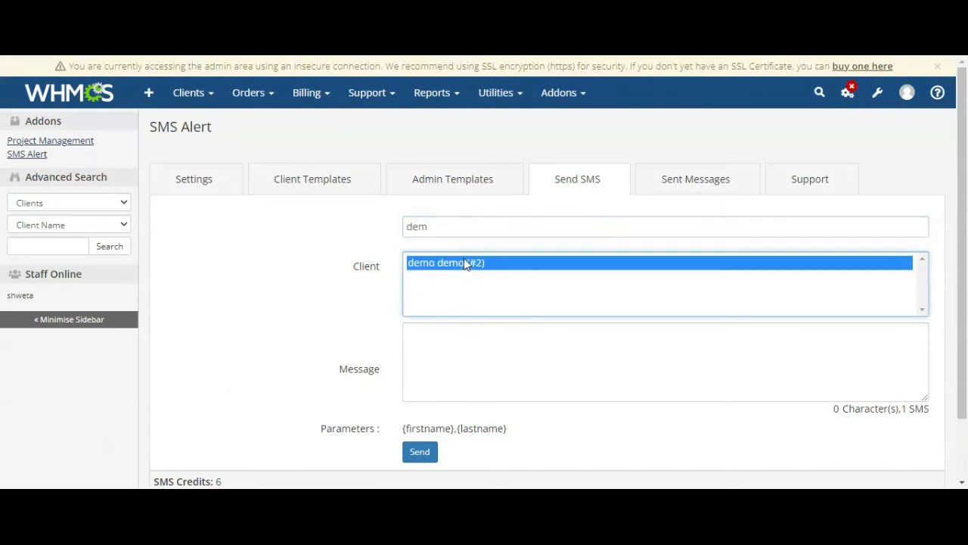
Step: Write the message "Thank you for contacting us." for the selected client and send the SMS
key("Tab")
type("T")
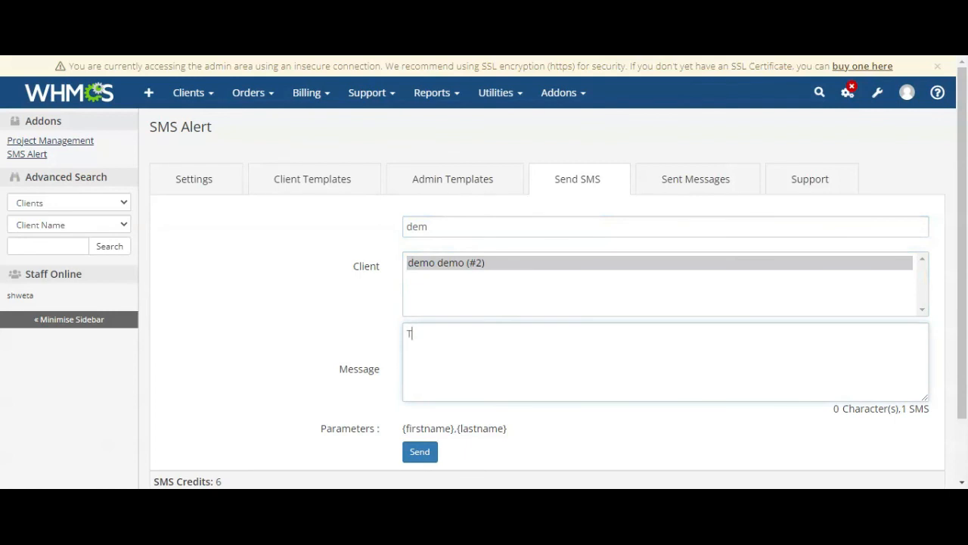
type("hank you for contacting u")
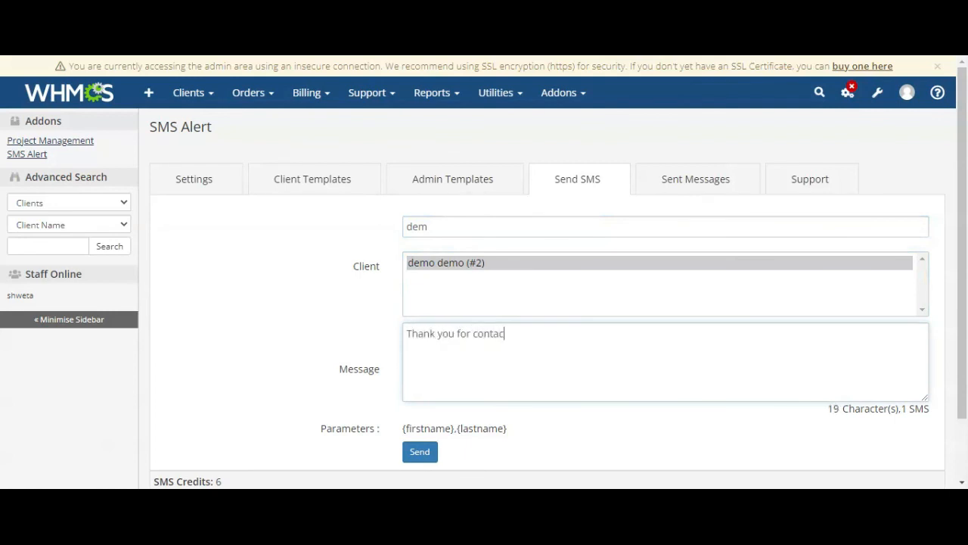
type("s.")
left_click(418, 453)
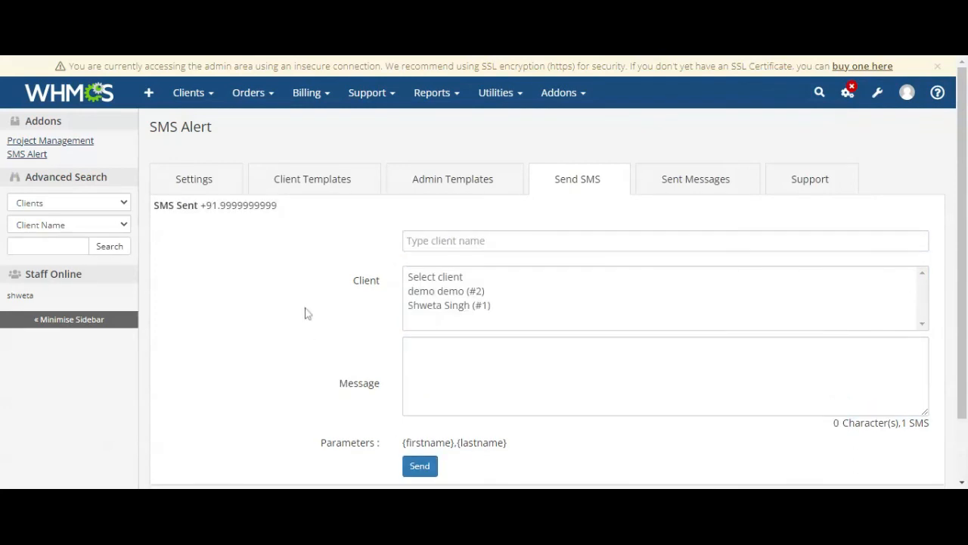
left_click_drag(317, 210, 157, 210)
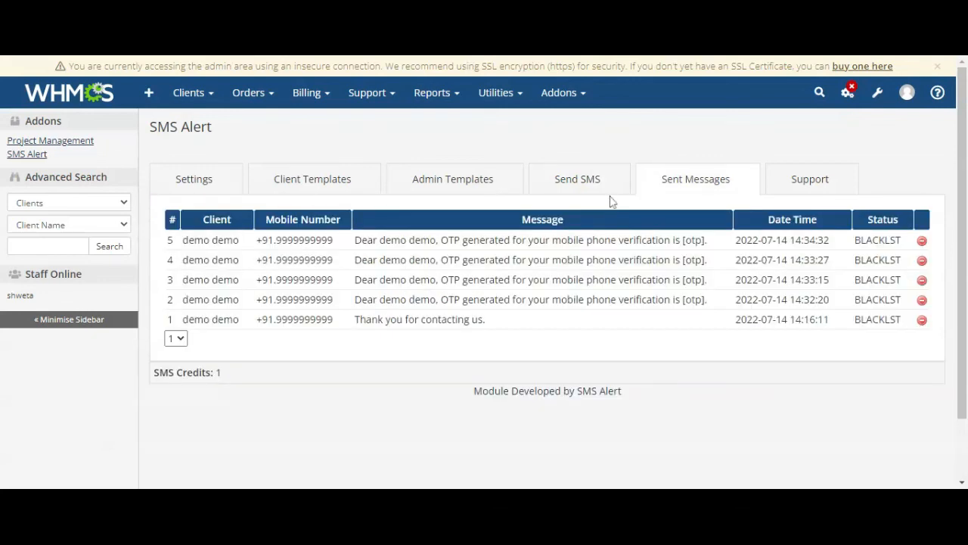